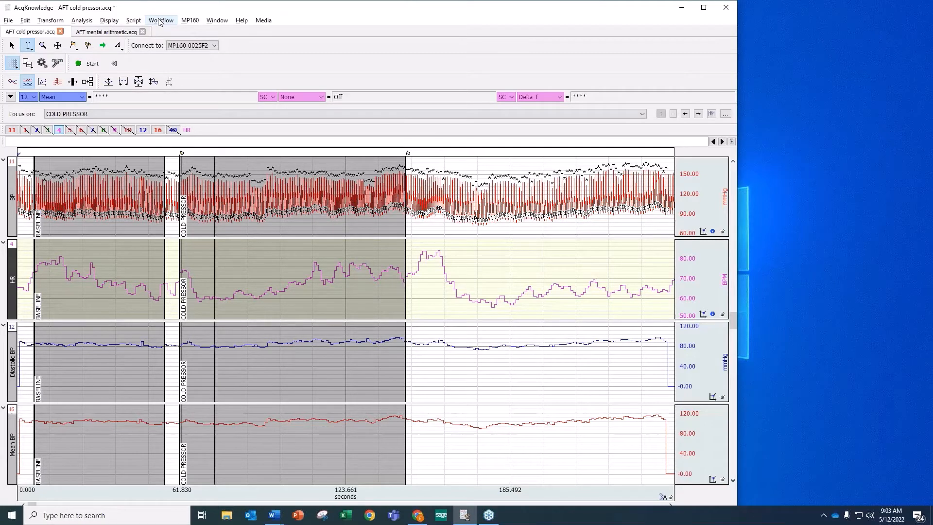
- Open the HR Epoch.awf workflow from the AFT - mental arithmetic folder in the Workflow Editor
left_click(160, 21)
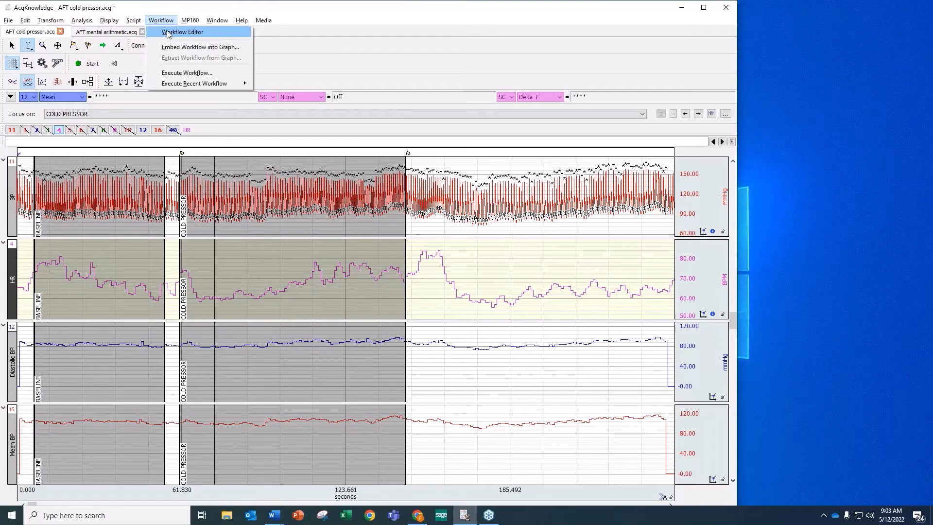
left_click(167, 32)
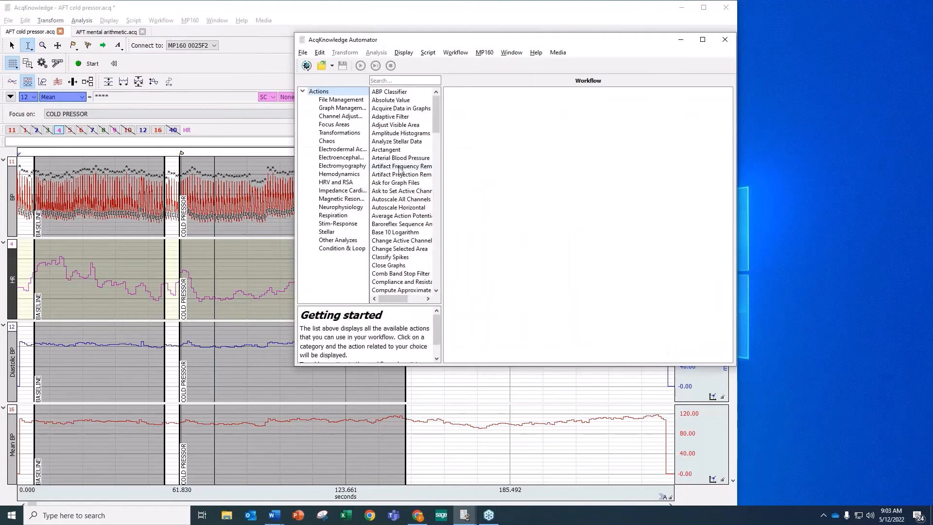
left_click(321, 65)
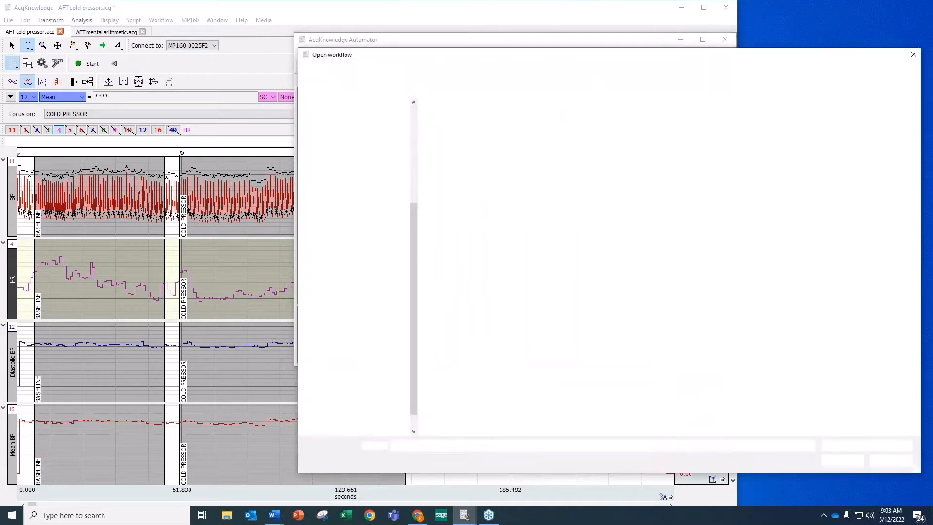
left_click(457, 130)
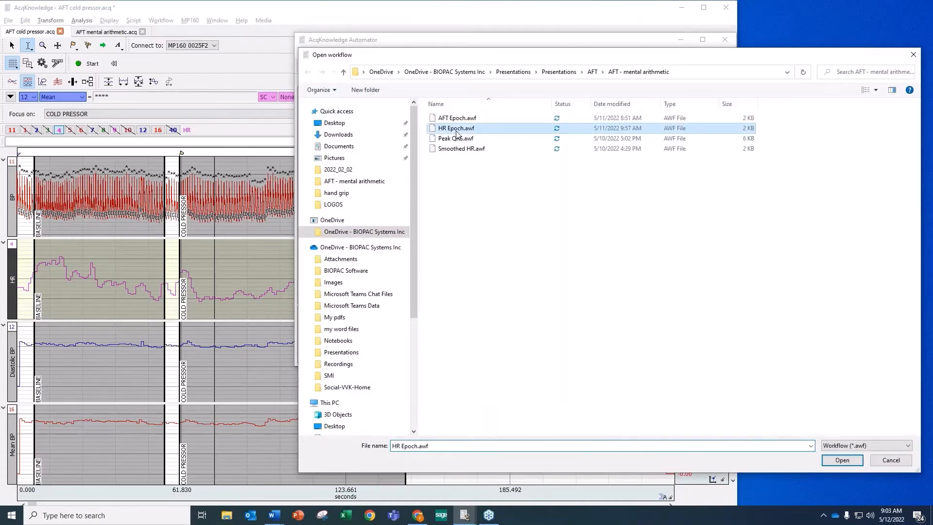
double_click(456, 130)
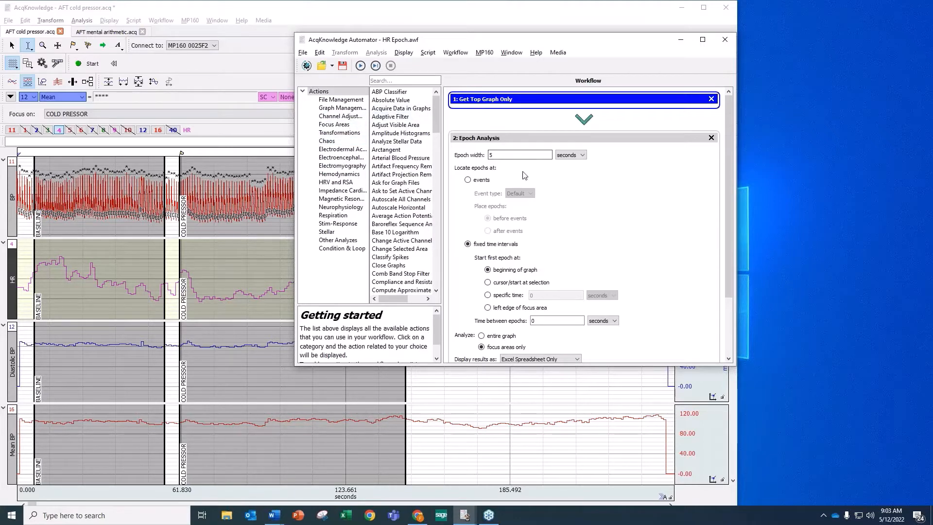
- Review the Epoch Analysis settings and run the HR Epoch workflow on the cold pressor graph
scroll(524, 174, "down", 3)
scroll(524, 175, "up", 3)
scroll(524, 175, "down", 3)
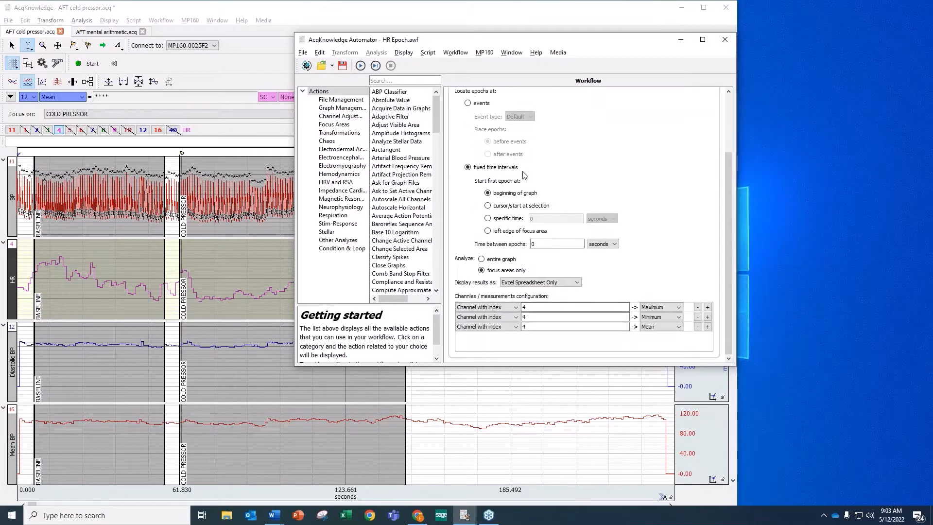
scroll(525, 175, "up", 3)
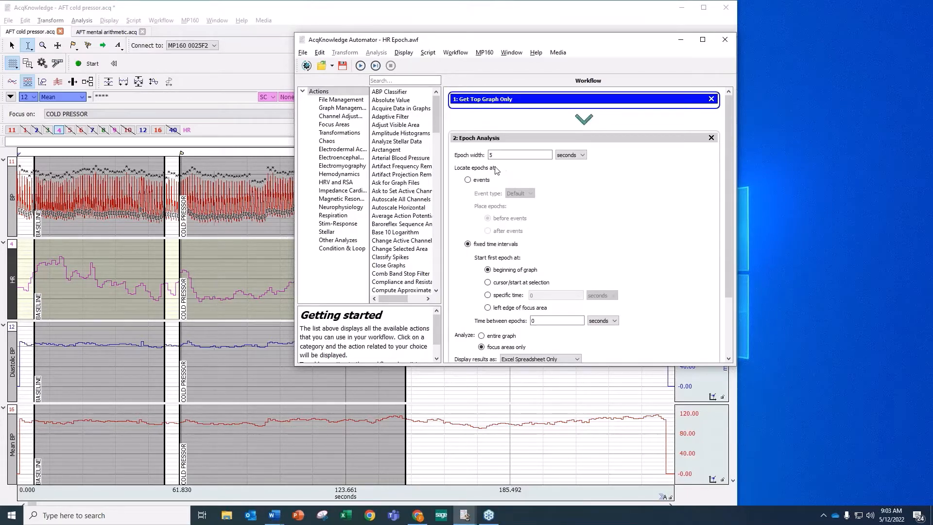
scroll(490, 168, "down", 1)
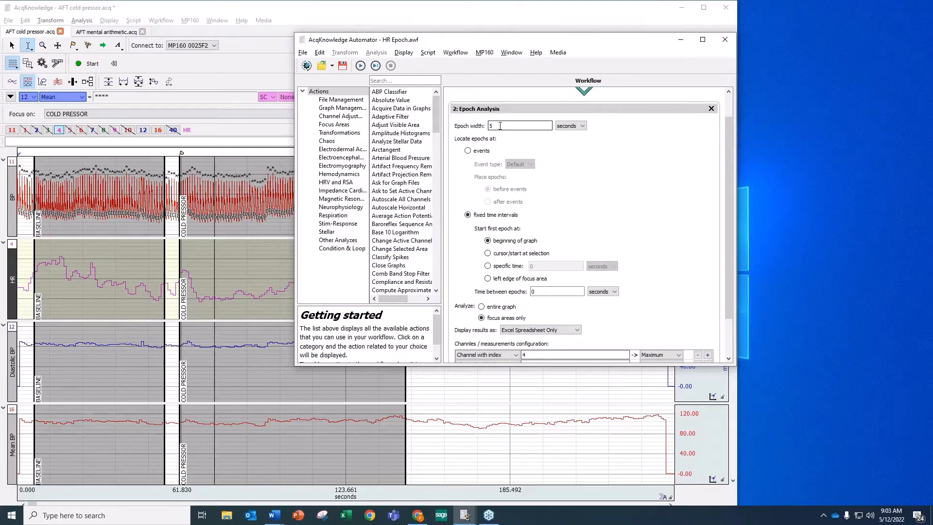
scroll(500, 126, "down", 2)
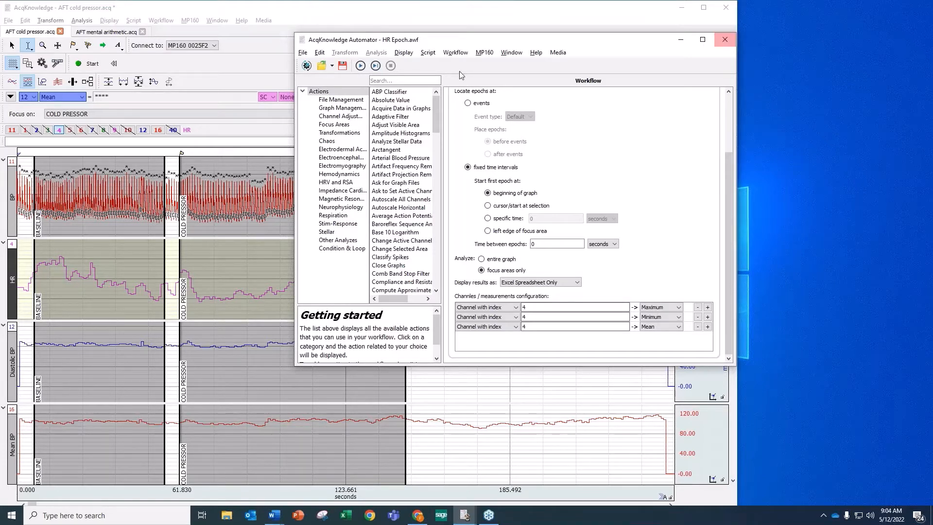
left_click(361, 66)
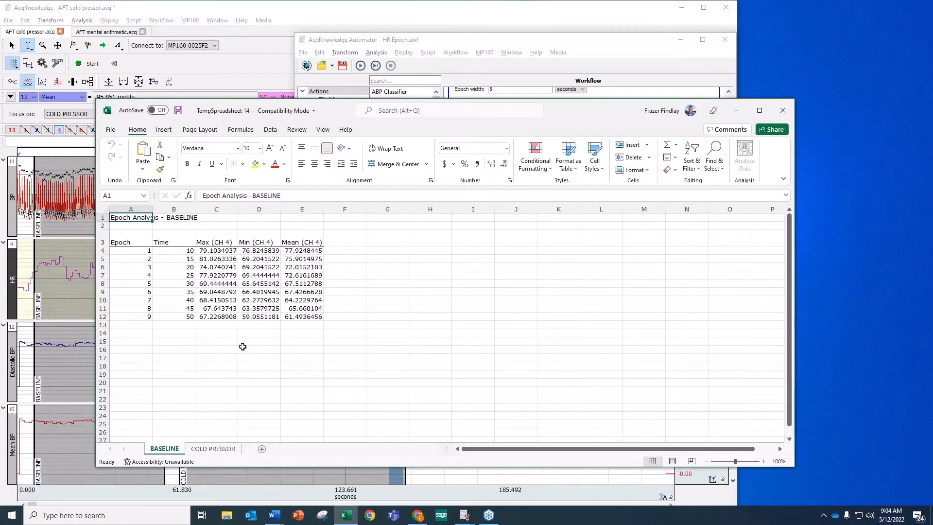
- Close the epoch results spreadsheet and the HR Epoch workflow window
left_click(782, 111)
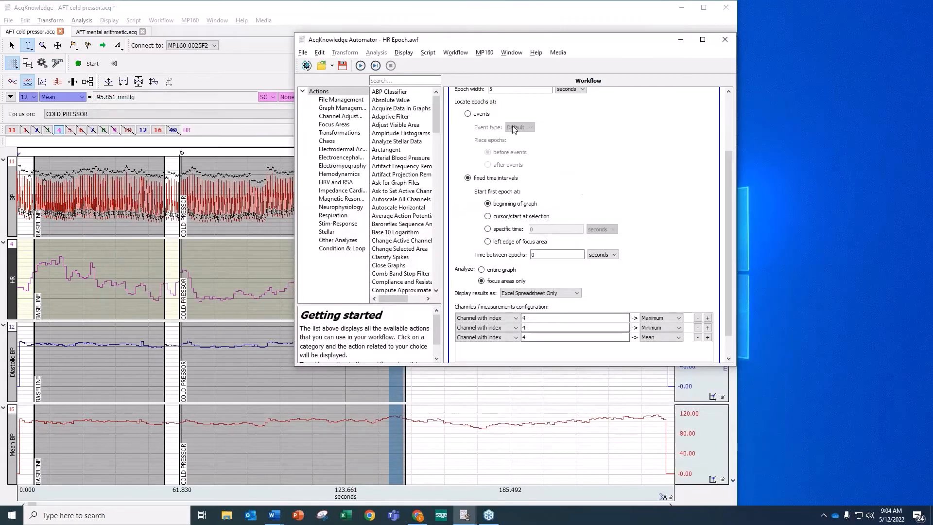
left_click_drag(488, 41, 449, 49)
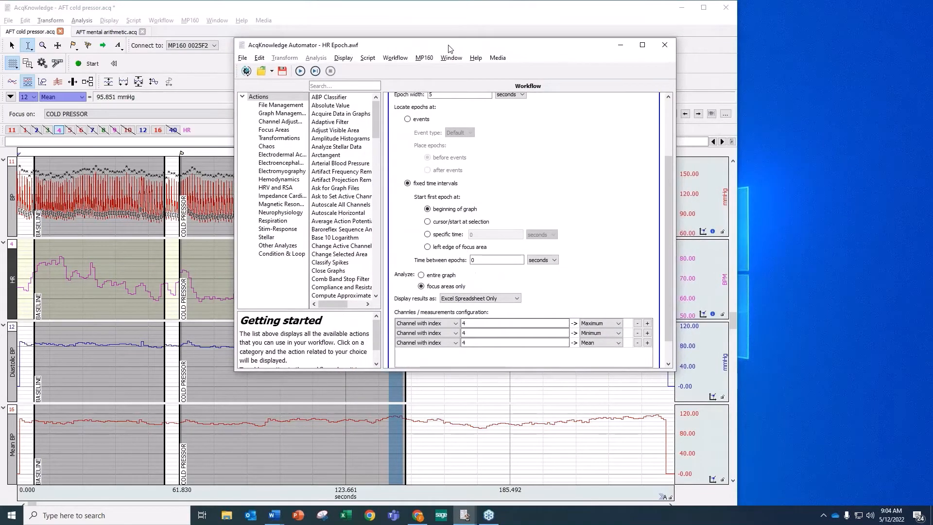
left_click(664, 45)
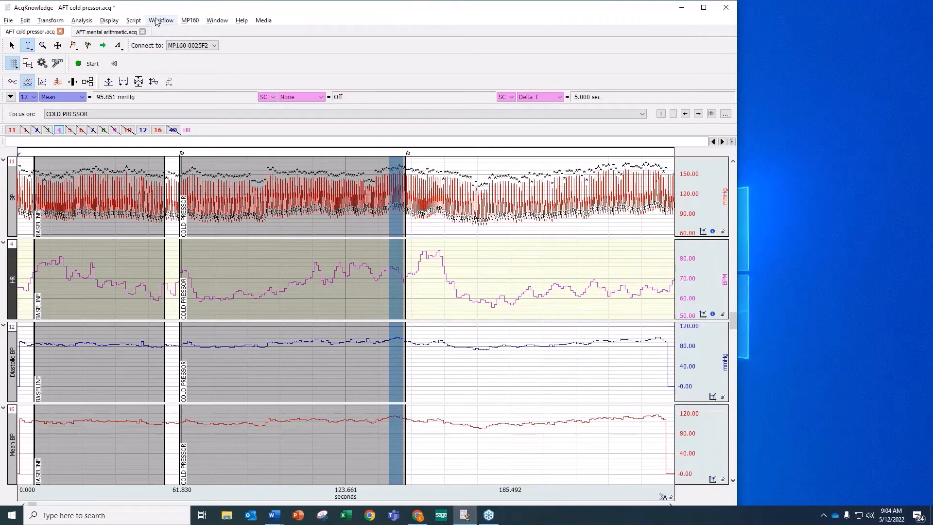
- Reopen the Workflow Editor and load the recent workflow Peak QRS.awf
left_click(162, 21)
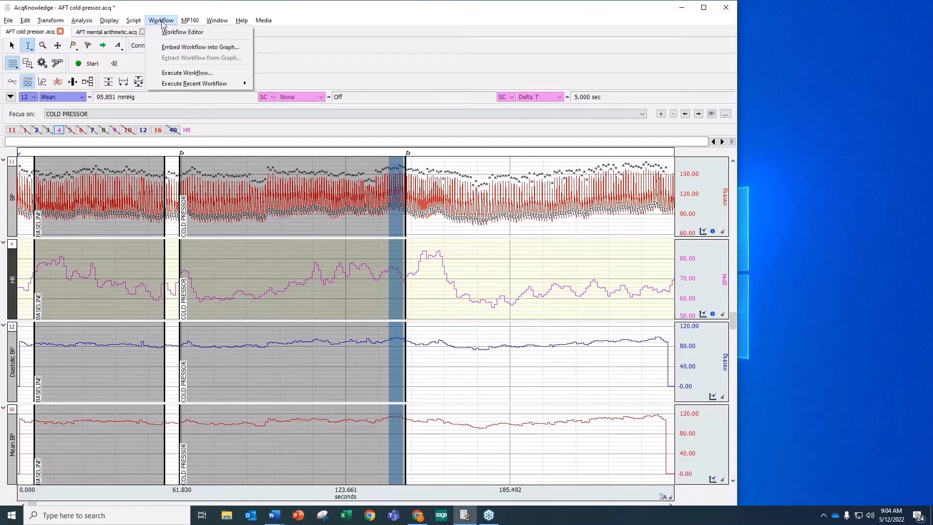
left_click(181, 33)
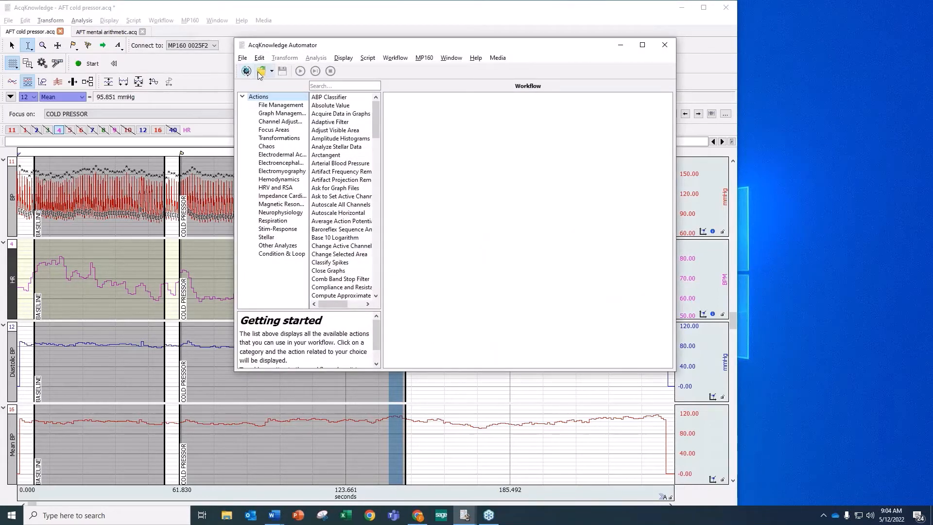
left_click(272, 71)
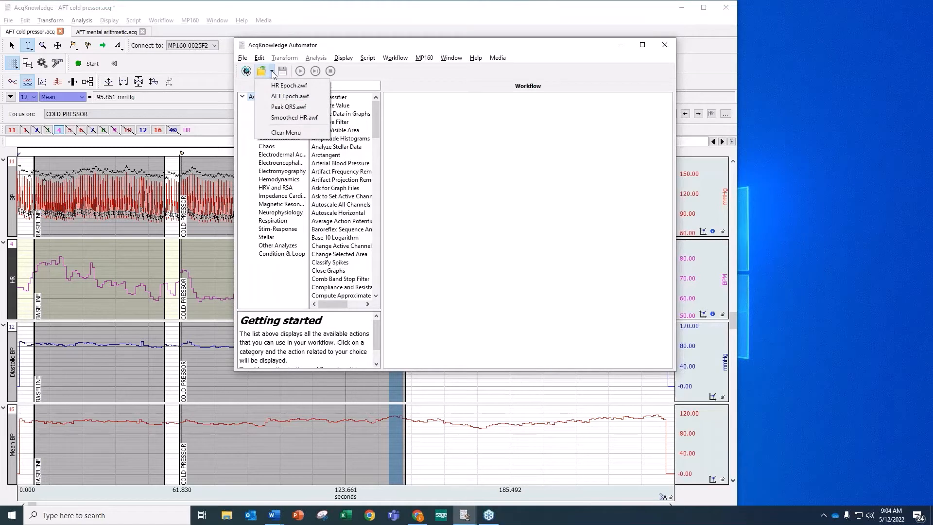
left_click(278, 108)
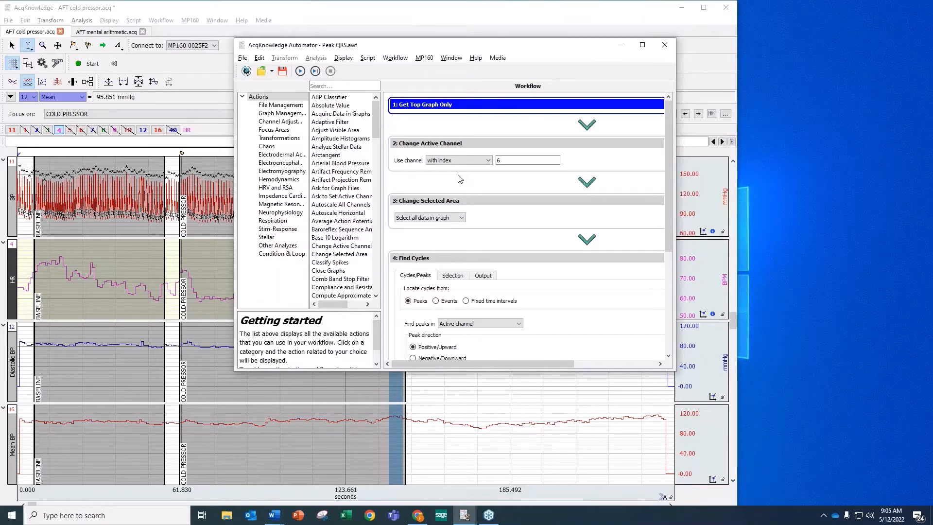
- Review the Peak QRS actions, run the workflow on the cold pressor graph, and close the workflow window
scroll(461, 177, "down", 1)
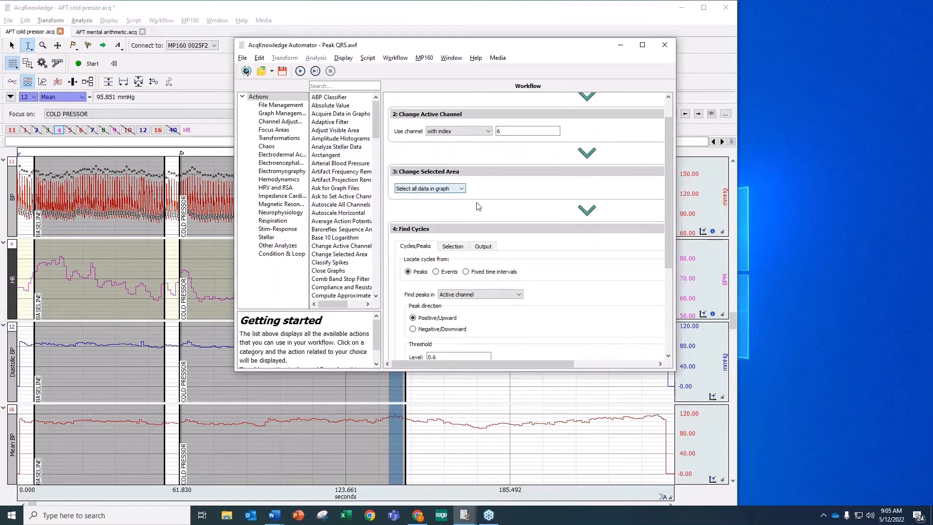
scroll(480, 204, "down", 3)
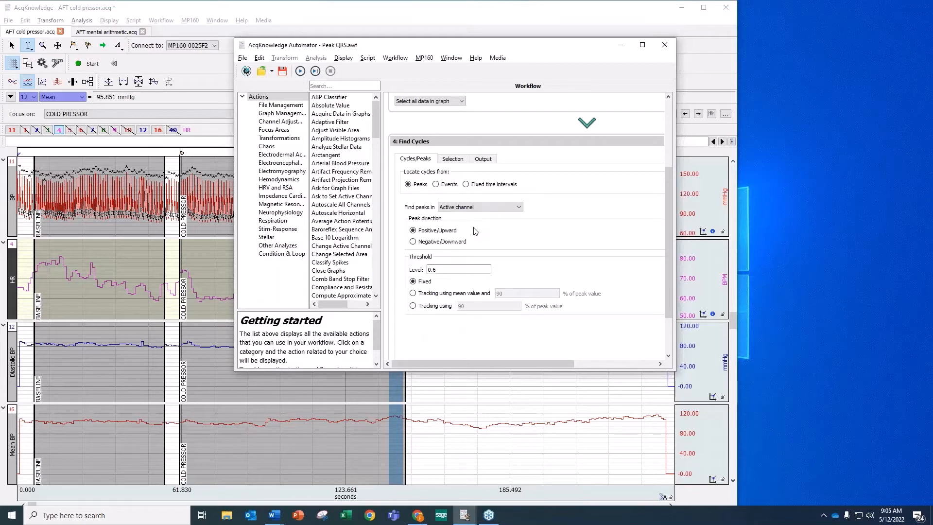
left_click(300, 71)
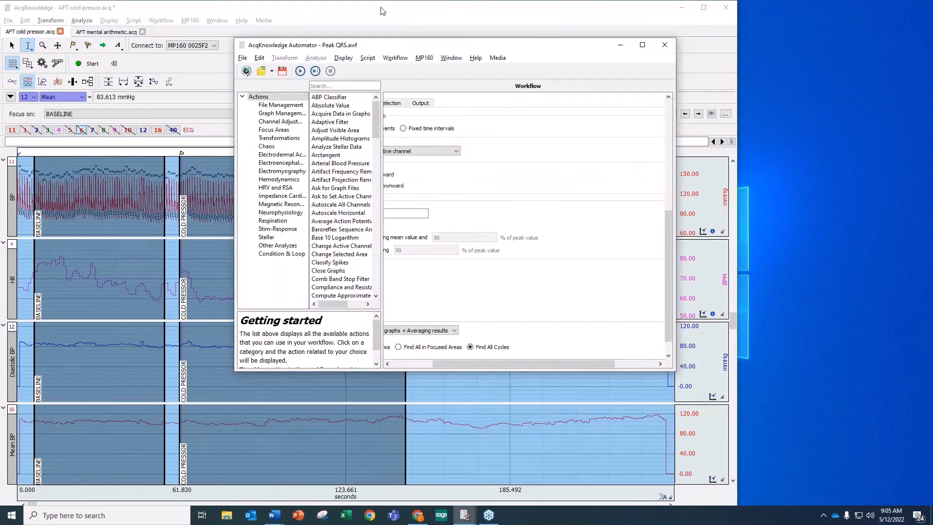
left_click(665, 45)
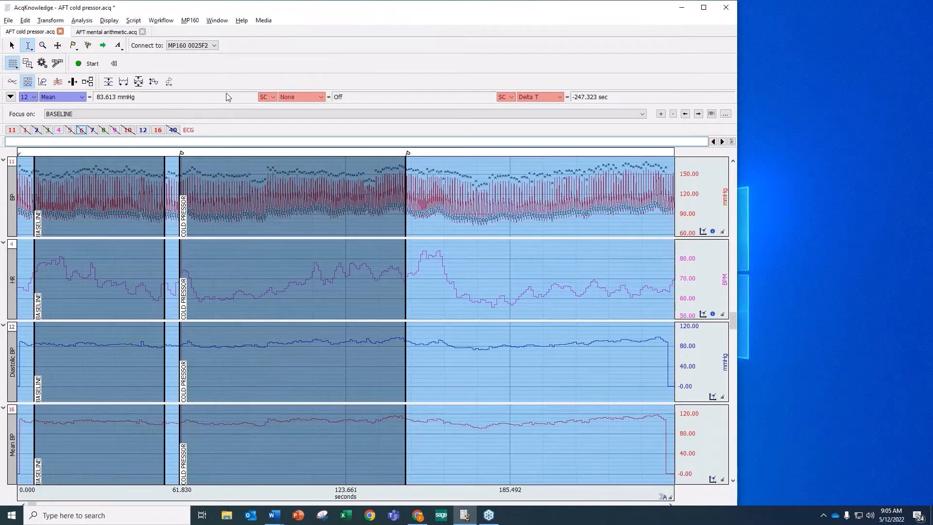
- Show the ECG channel and zoom in on about 16 seconds near the start of the COLD PRESSOR area
left_click(81, 130)
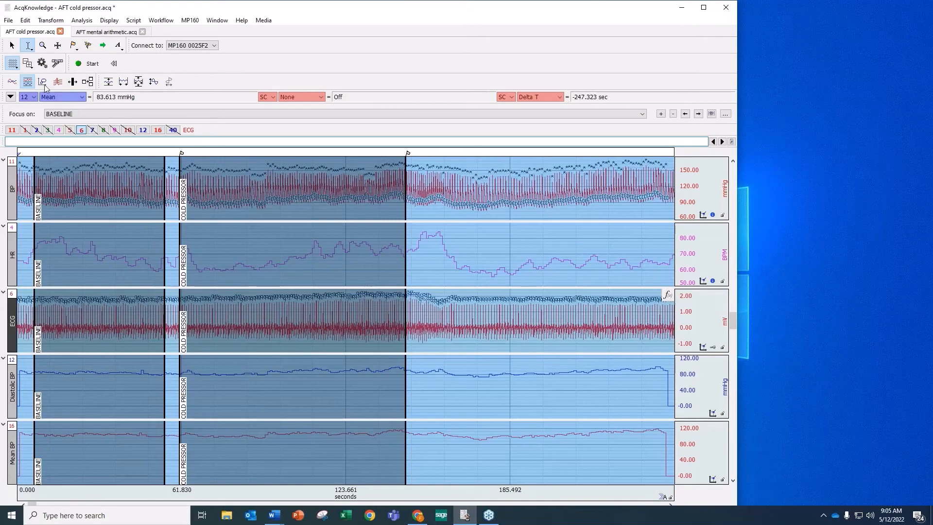
left_click(43, 46)
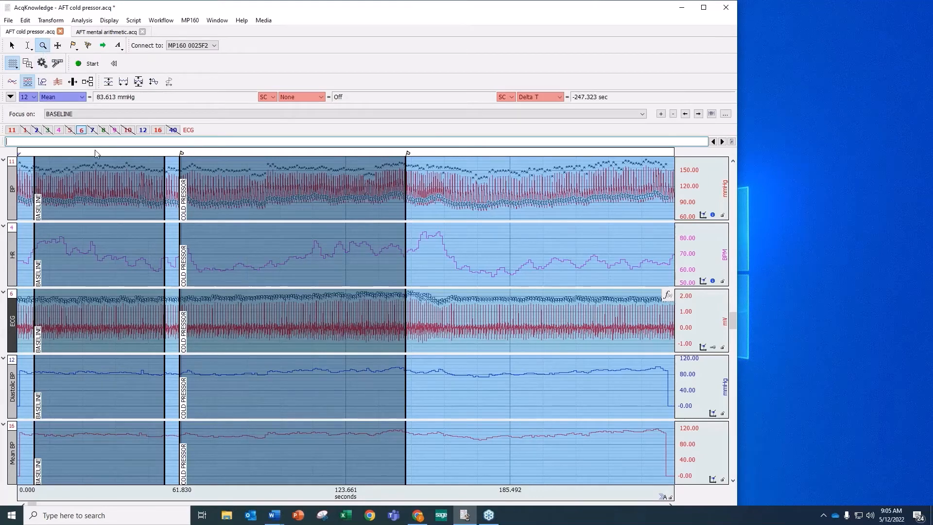
left_click_drag(234, 347, 201, 290)
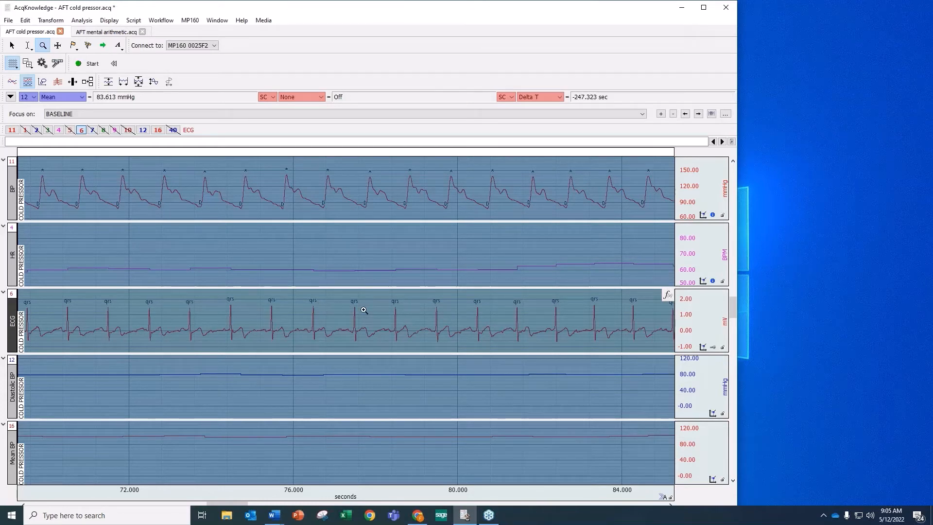
left_click(166, 23)
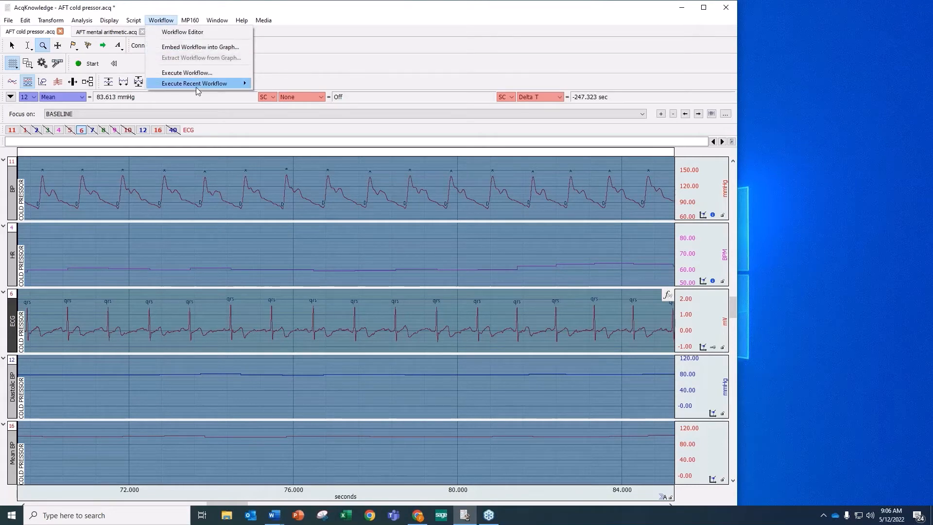
mouse_move(196, 87)
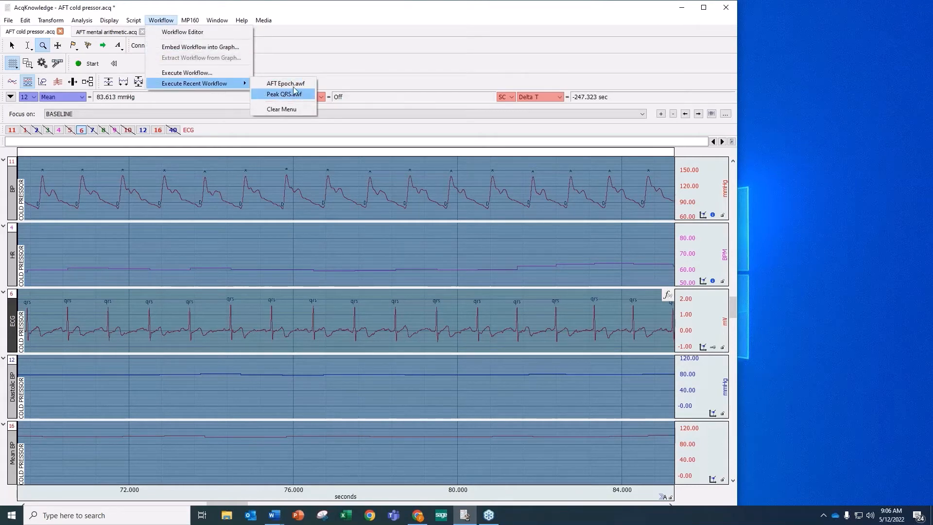
left_click(307, 44)
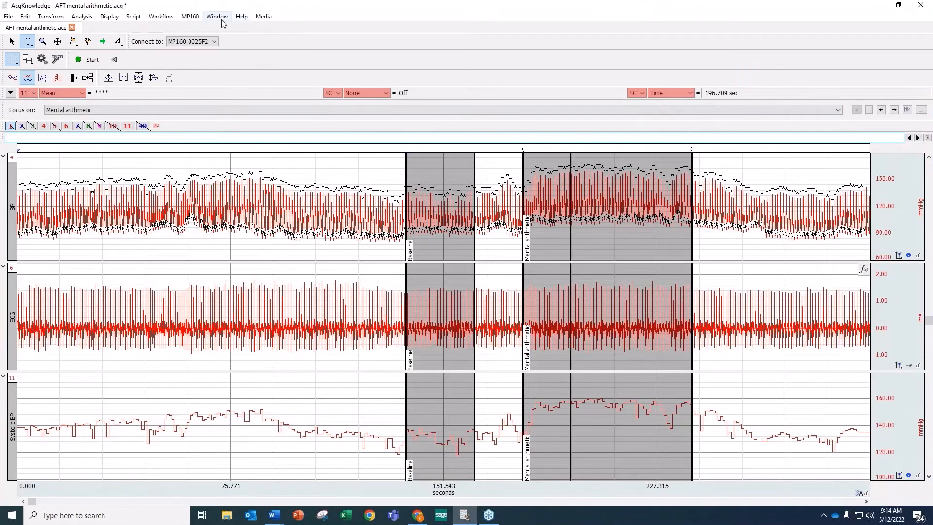
- Start a new workflow for the mental arithmetic graph with Get Top Graph Only as its first action
left_click(167, 17)
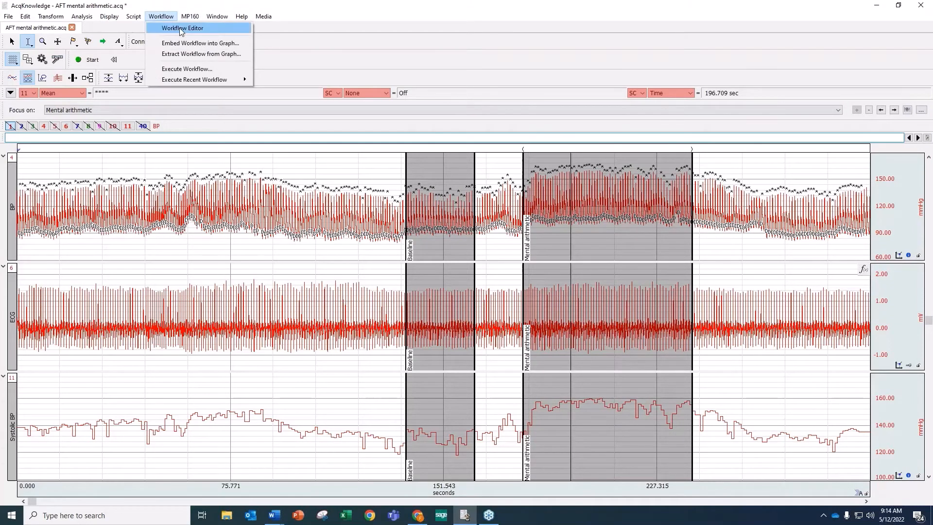
left_click(181, 28)
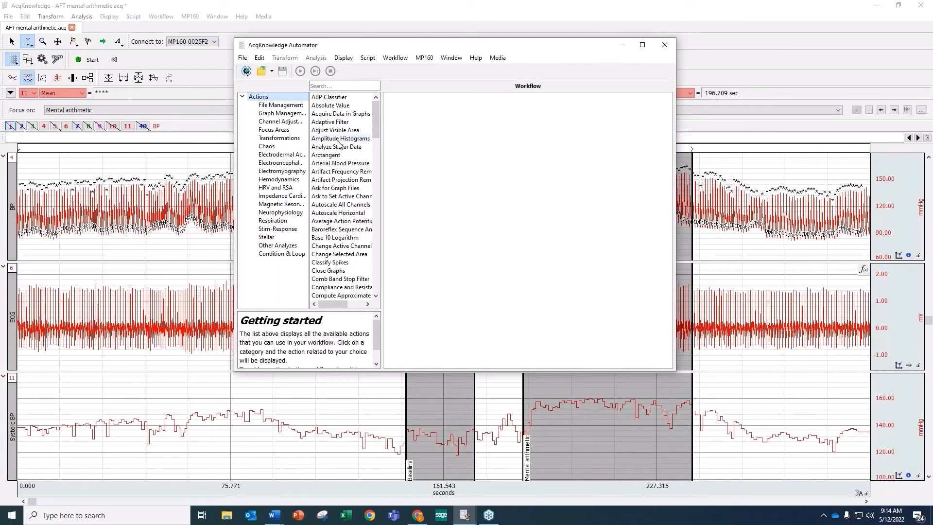
left_click(286, 115)
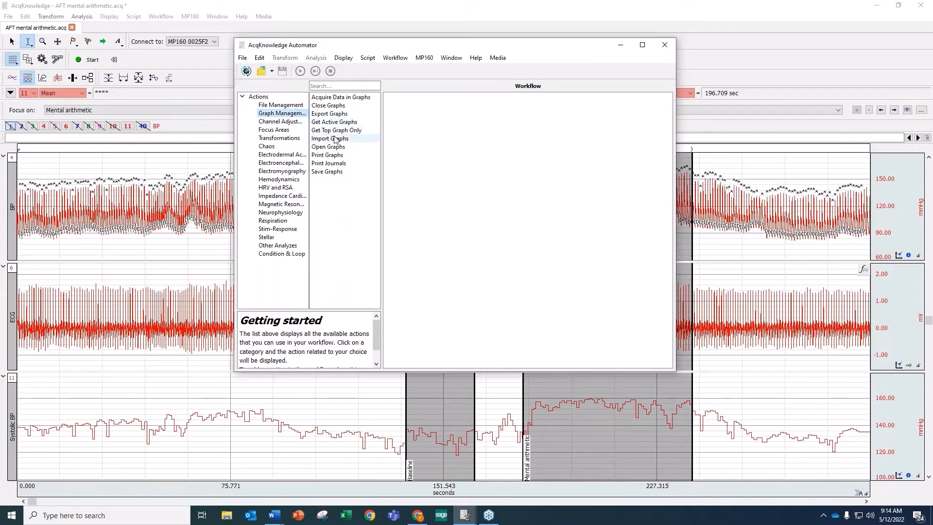
left_click_drag(335, 130, 464, 151)
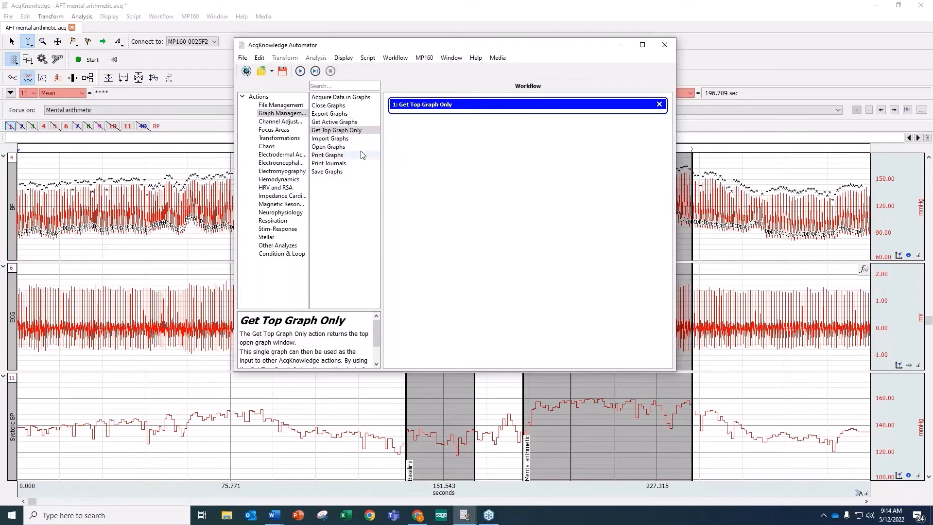
- Add a Change Active Channel action to the workflow and set its channel index to 6
left_click(294, 122)
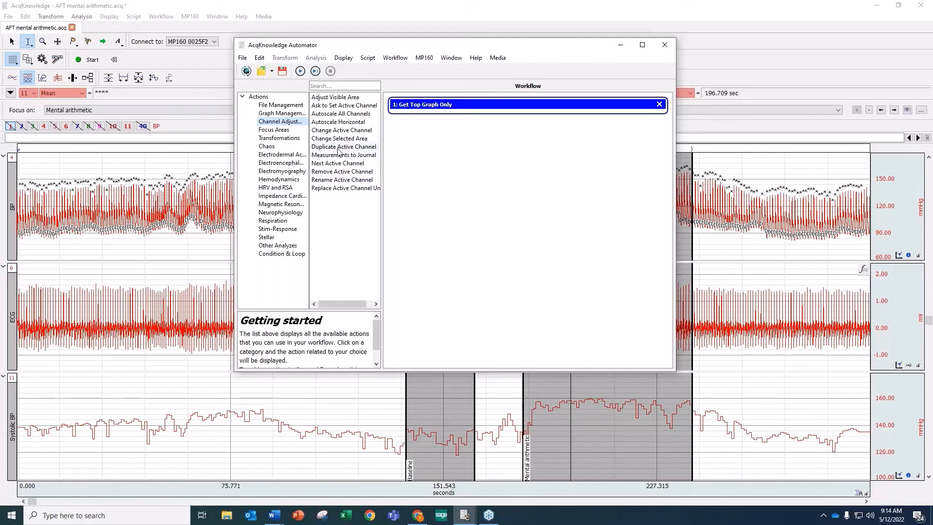
left_click_drag(342, 132, 486, 161)
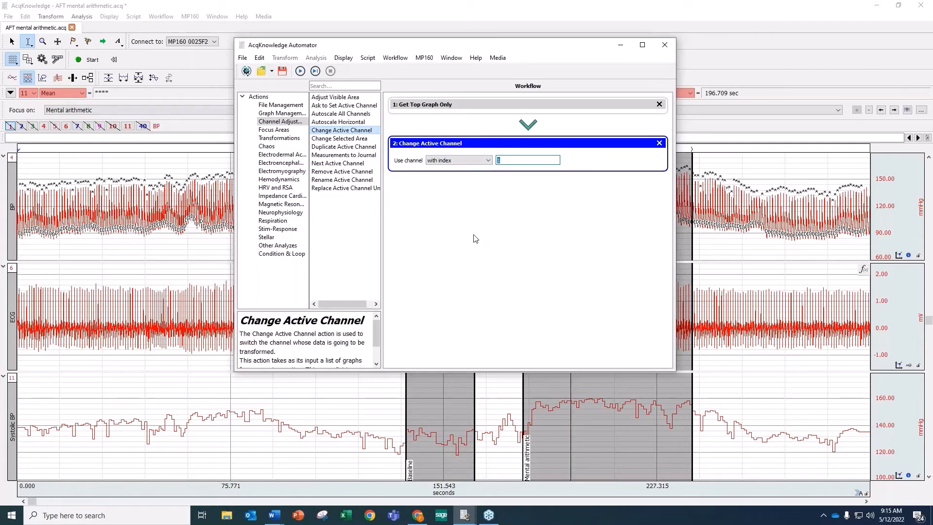
type("6")
- Append a Duplicate Active Channel action, followed by a Change Selected Area action that selects all data in the graph
left_click_drag(332, 147, 417, 204)
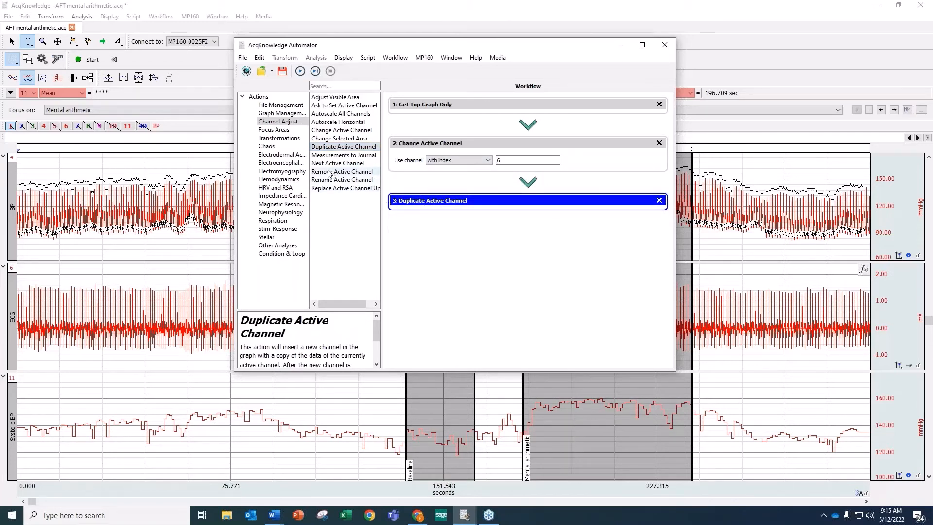
left_click(334, 139)
left_click_drag(334, 139, 417, 232)
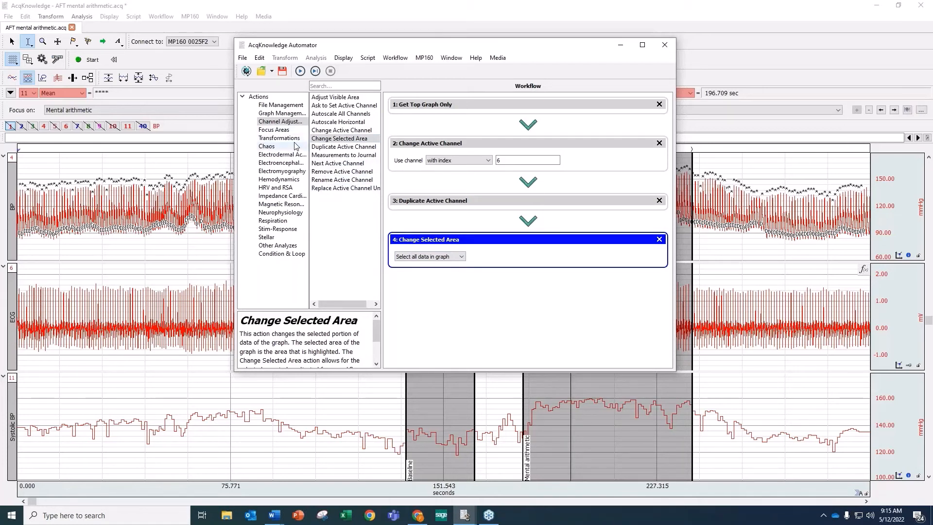
- Append a Digital Filter - FIR action to the workflow after the Change Selected Area action
left_click(285, 106)
left_click(270, 99)
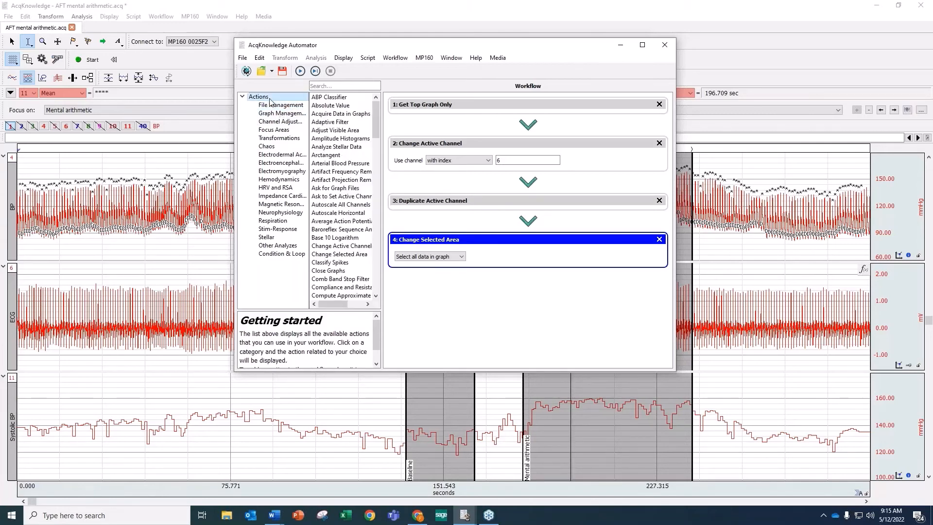
scroll(340, 156, "down", 4)
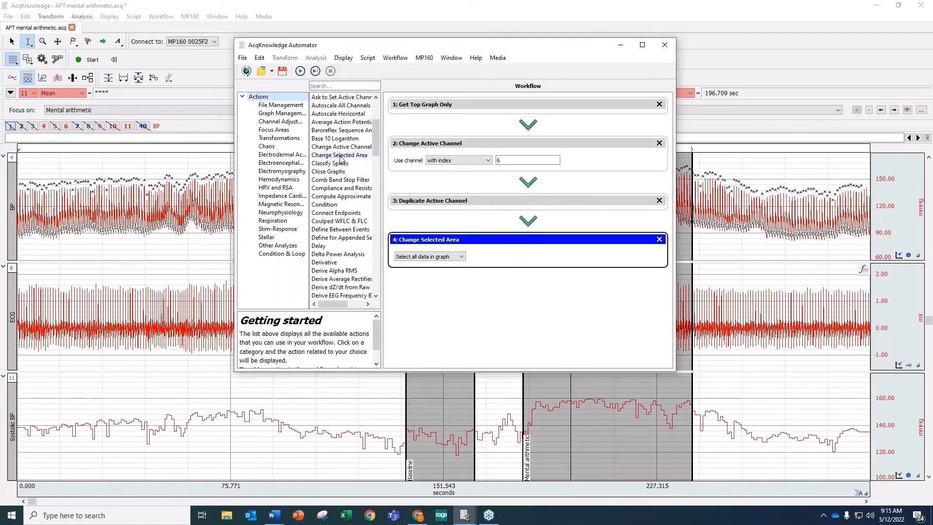
scroll(340, 157, "down", 4)
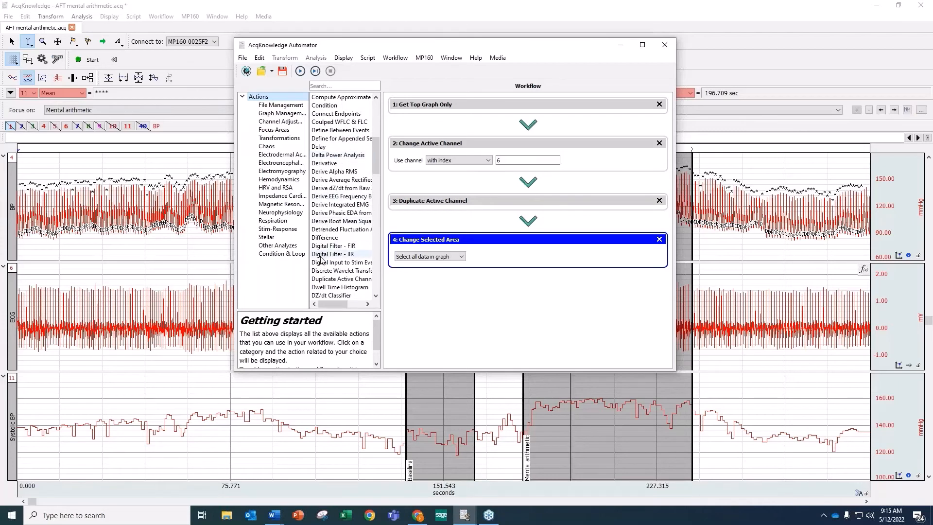
left_click_drag(325, 247, 419, 299)
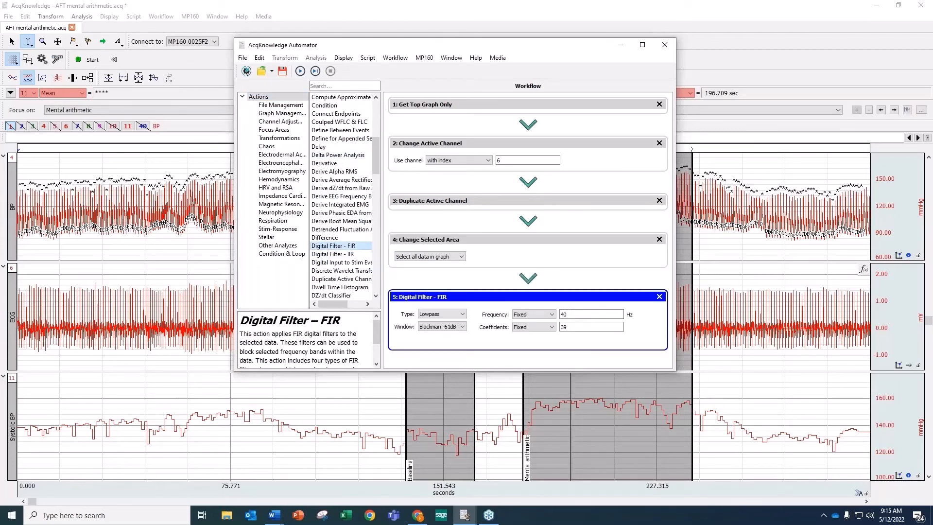
- Configure the FIR filter as a bandpass with a fixed low frequency of .5 Hz and high frequency of 33 Hz
left_click(439, 314)
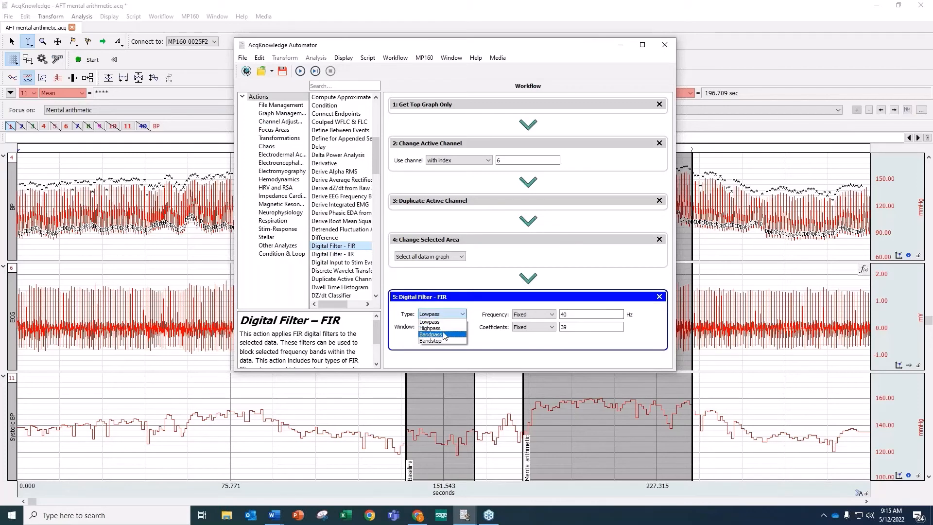
left_click(444, 336)
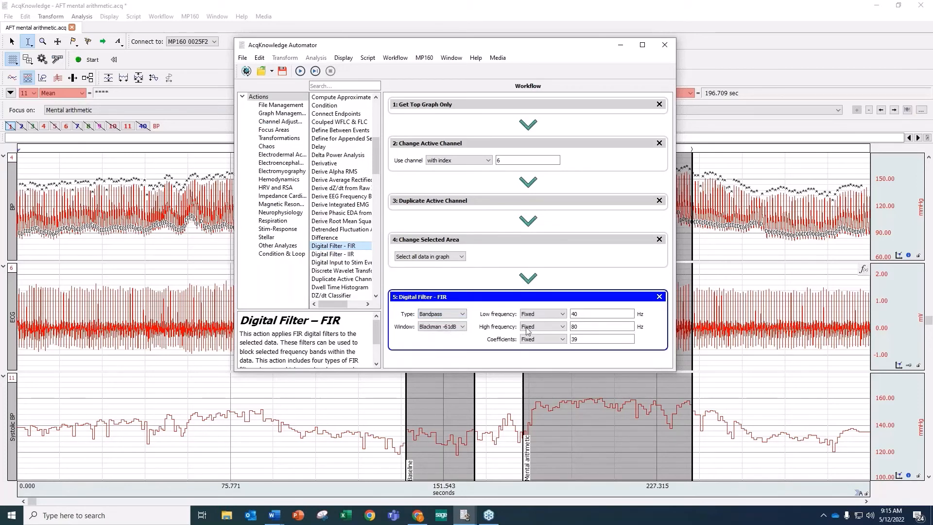
double_click(574, 314)
type(".5")
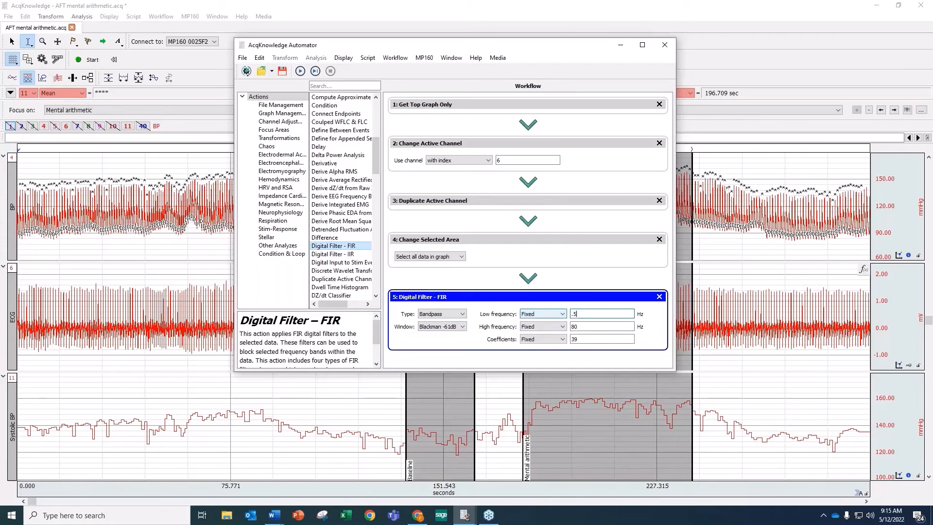
double_click(584, 324)
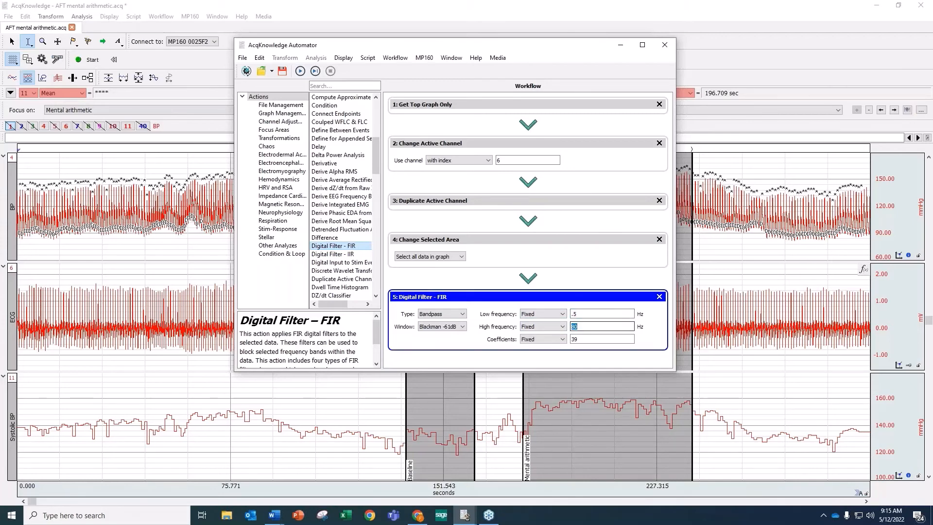
type("33")
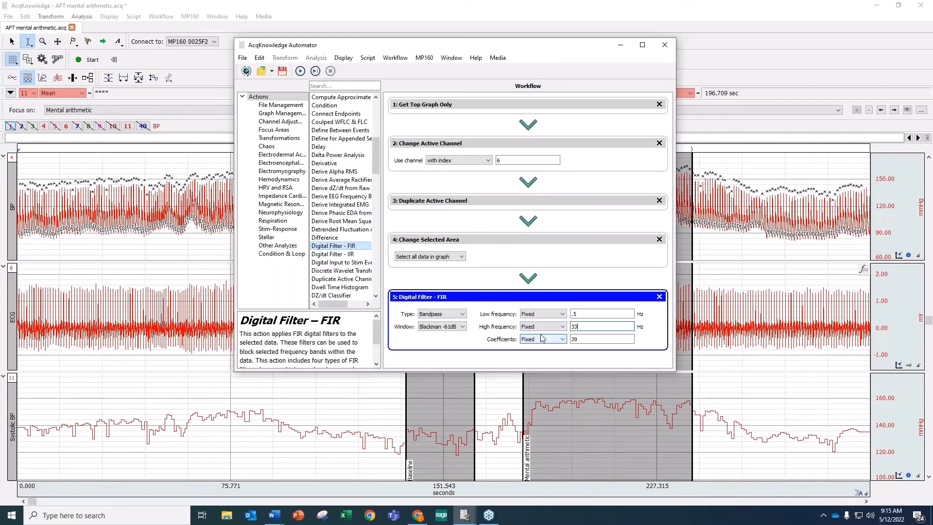
- Run the ECG filtering workflow on the graph and close the Automator, discarding the workflow changes
left_click(300, 71)
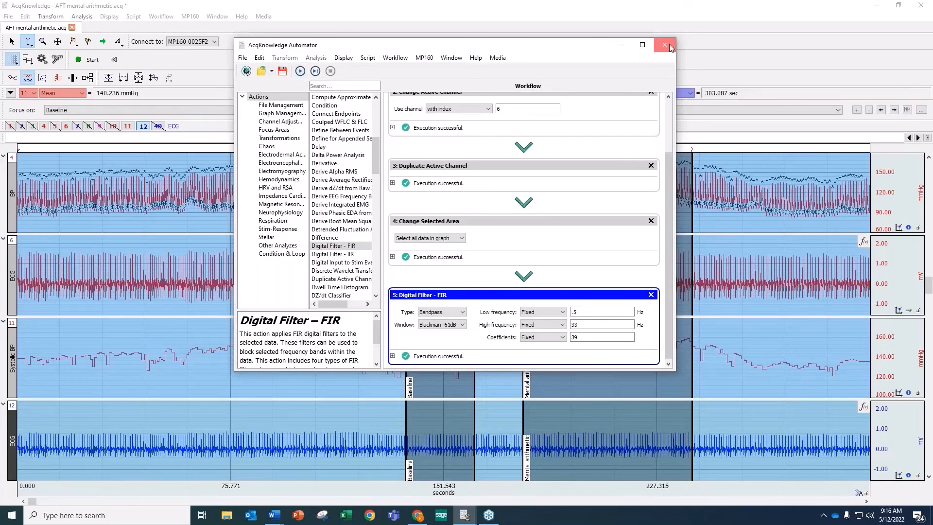
left_click(669, 44)
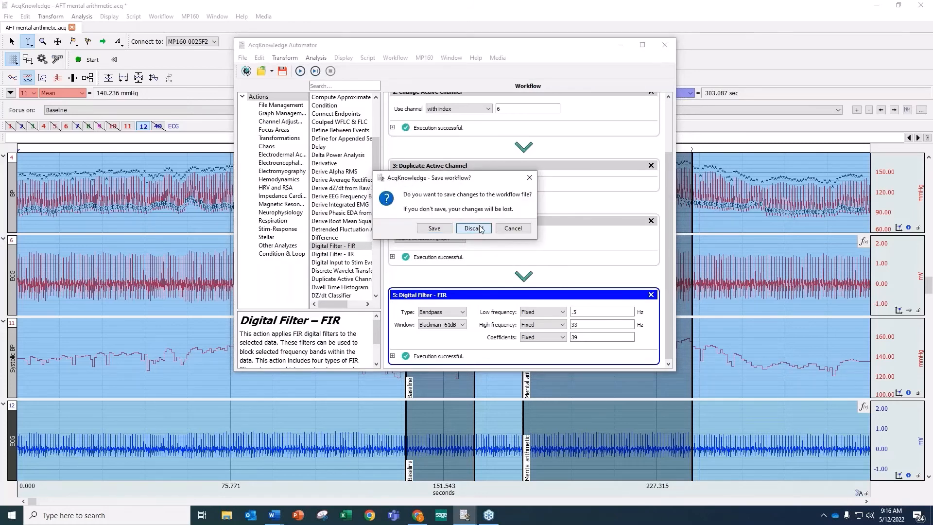
left_click(480, 228)
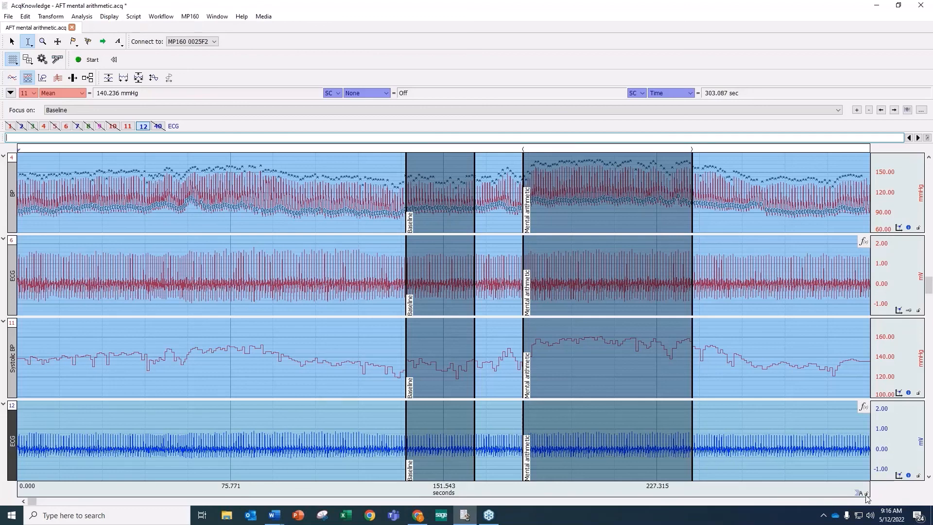
- Open the channel information for the filtered ECG duplicate in channel 12
left_click(909, 476)
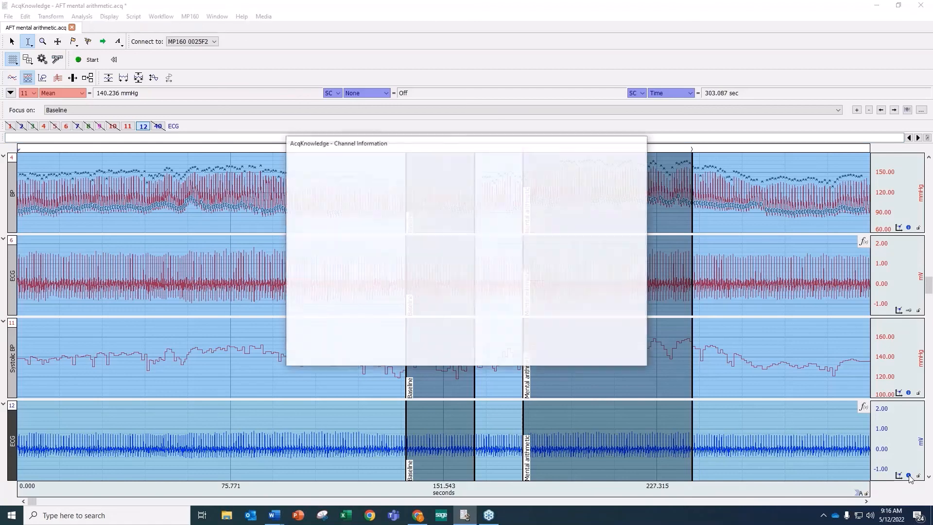